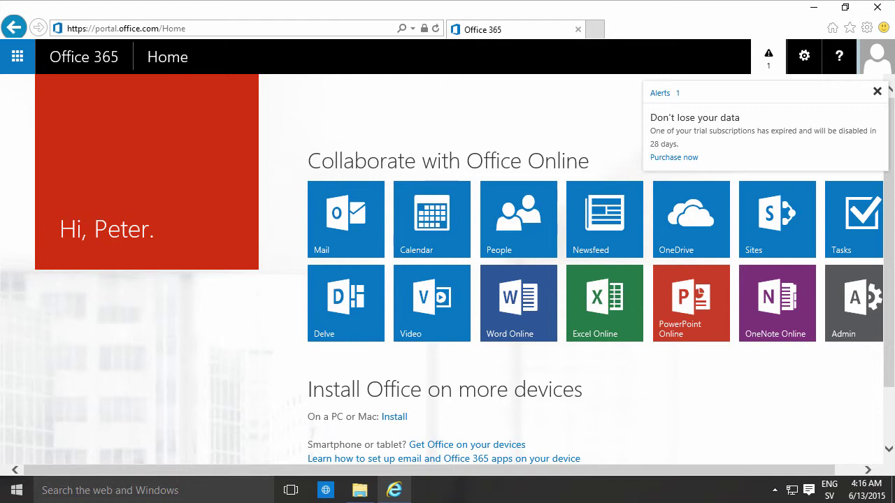
Go back to the Office 365 home page, clearing the expiring-trial alert
click(112, 61)
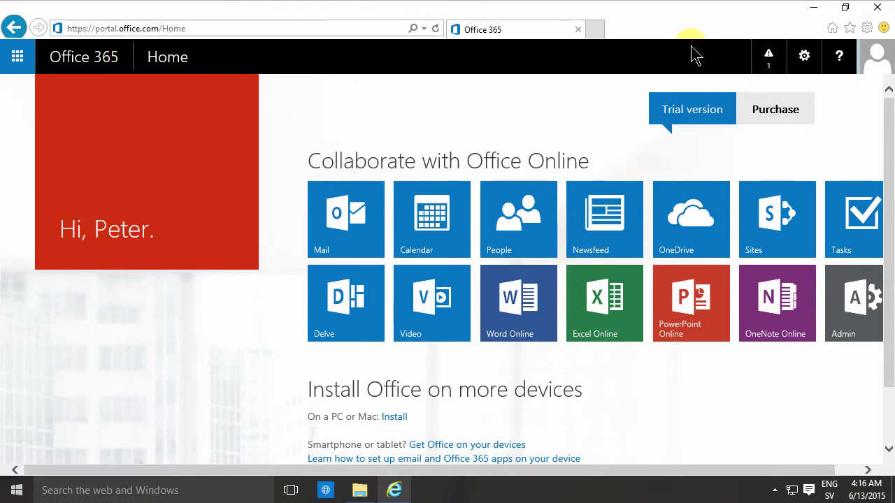
Reach the Office 365 Software > Tools & add-ins page offering SharePoint Designer 2013
click(805, 60)
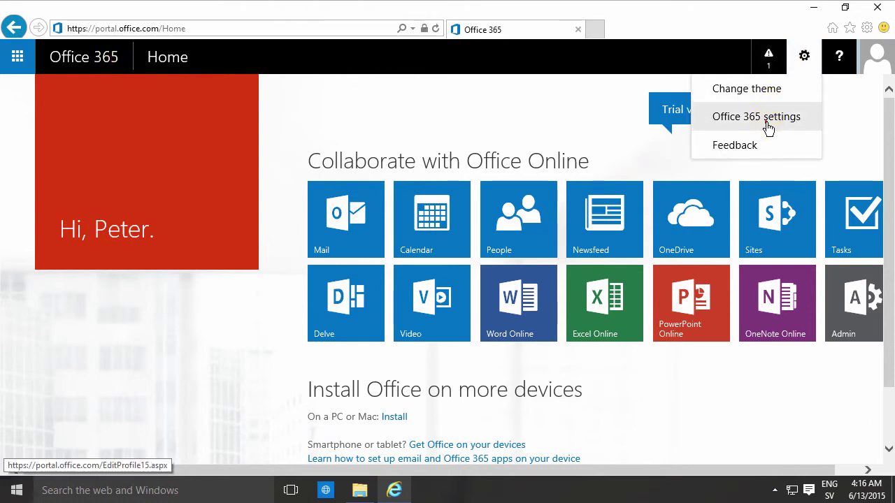
click(768, 118)
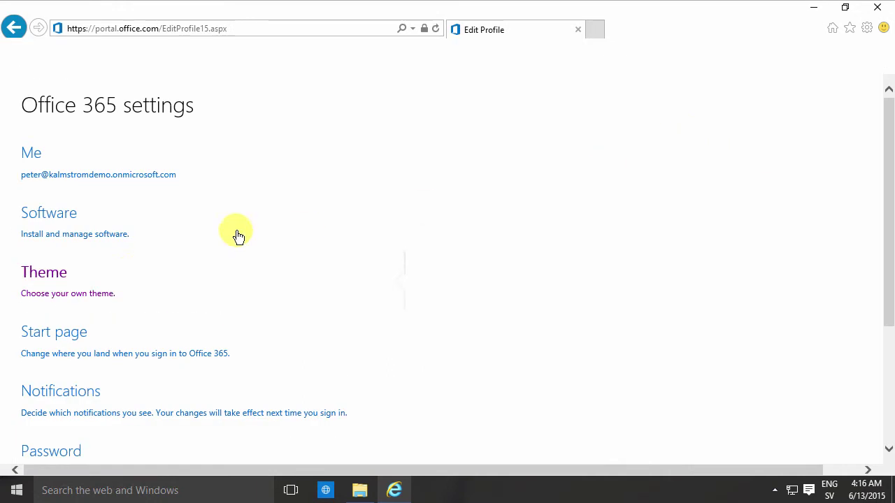
click(77, 227)
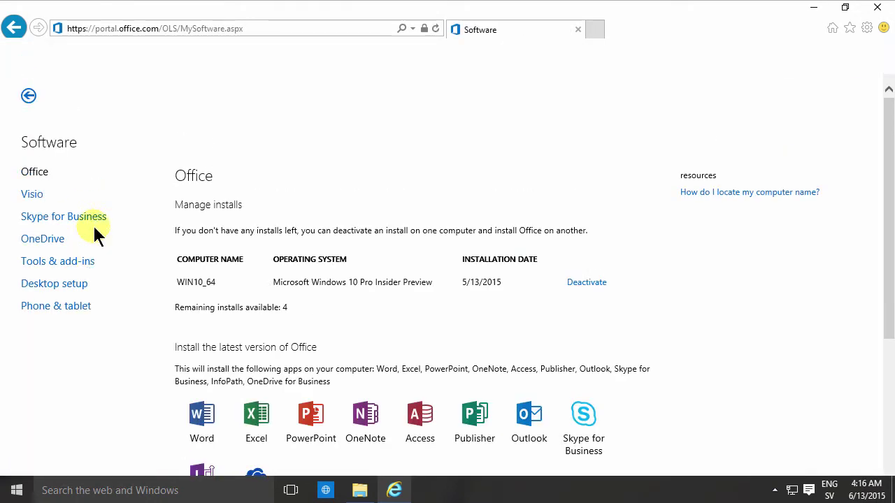
click(63, 263)
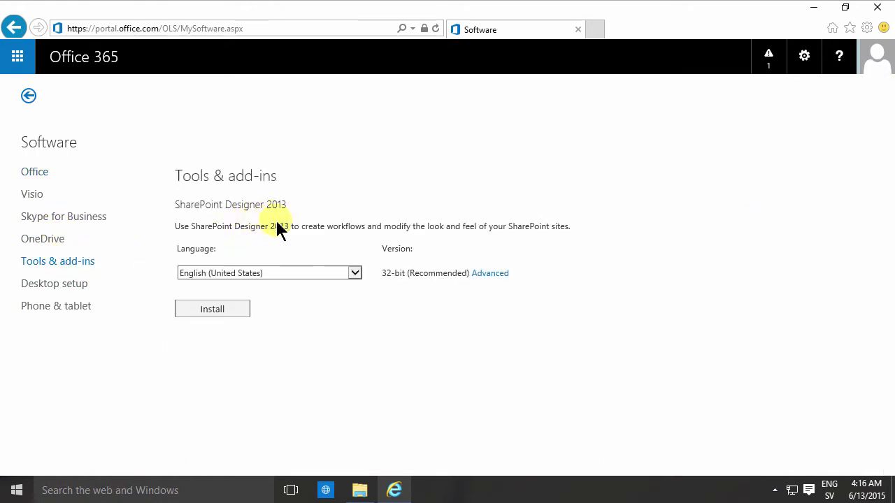
click(596, 29)
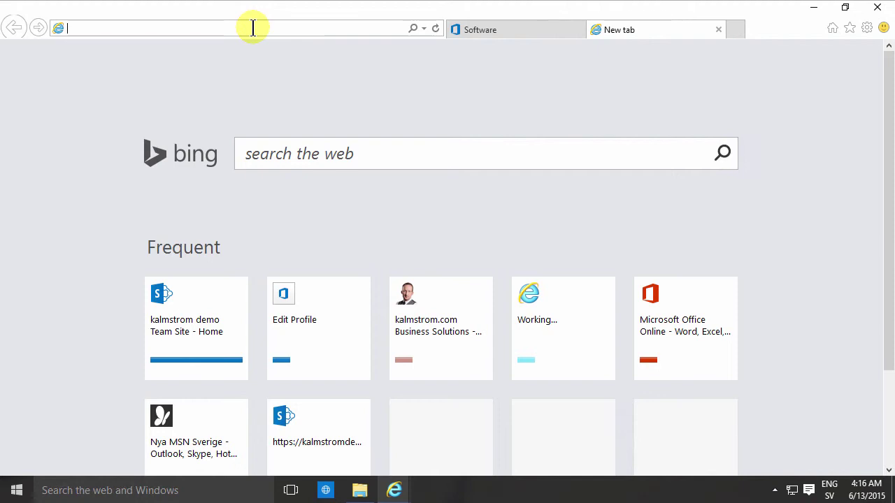
Search the web for 'sharepoint designer 2010' and open Microsoft's 32-bit download page
text(sharepoint des)
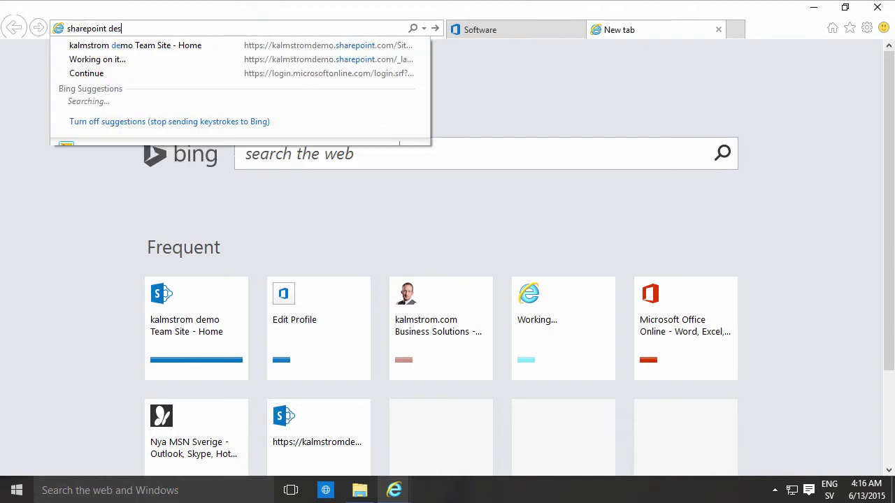
text(igner 2010)
key(Return)
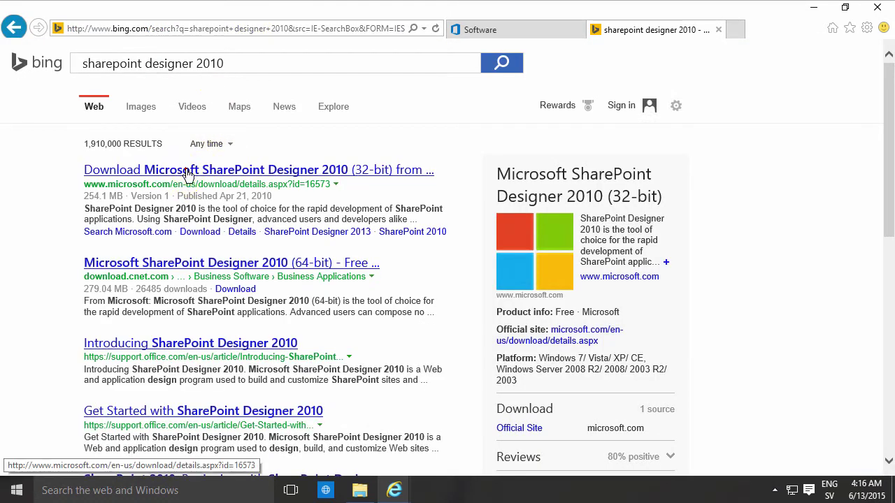
click(187, 172)
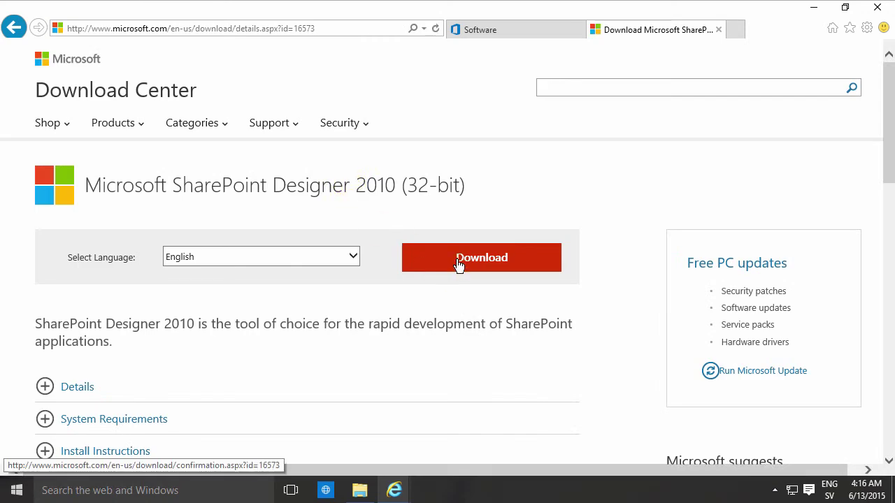
Download and run the SharePoint Designer 2010 installer until the SharePointDesigner.exe UAC prompt appears
click(458, 260)
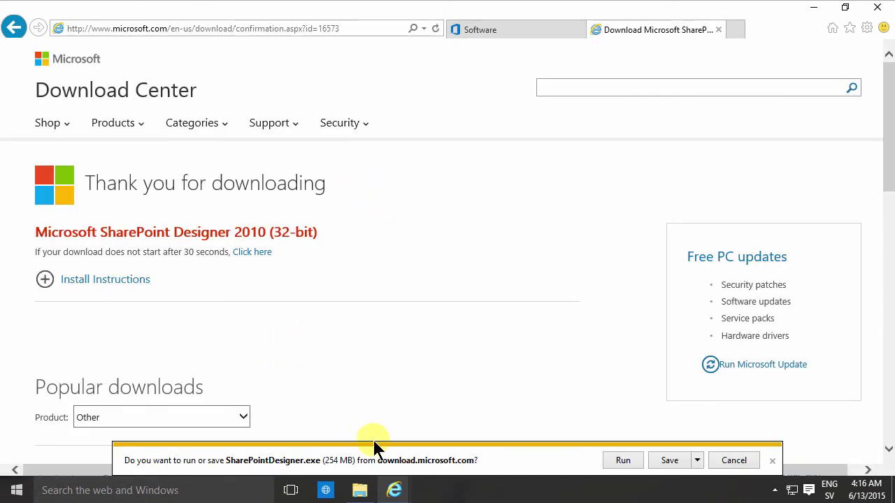
click(621, 460)
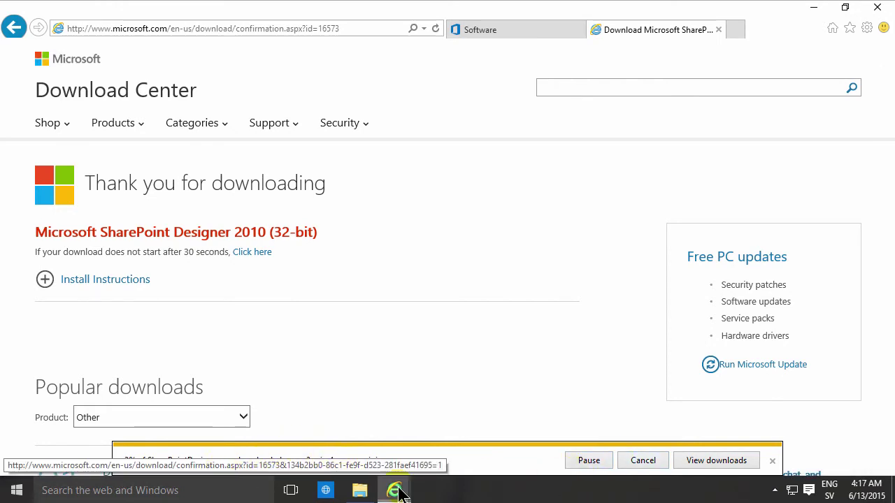
click(455, 490)
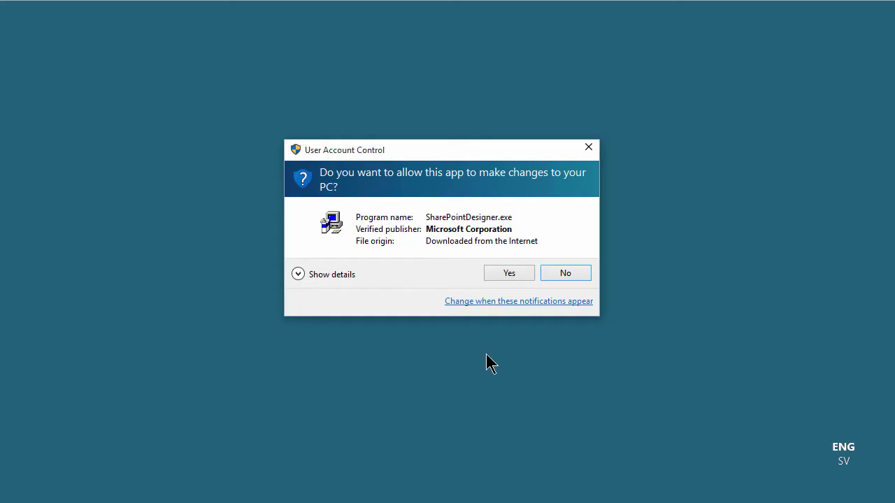
Allow the installer, accept the license terms and run Install Now with default options
click(511, 274)
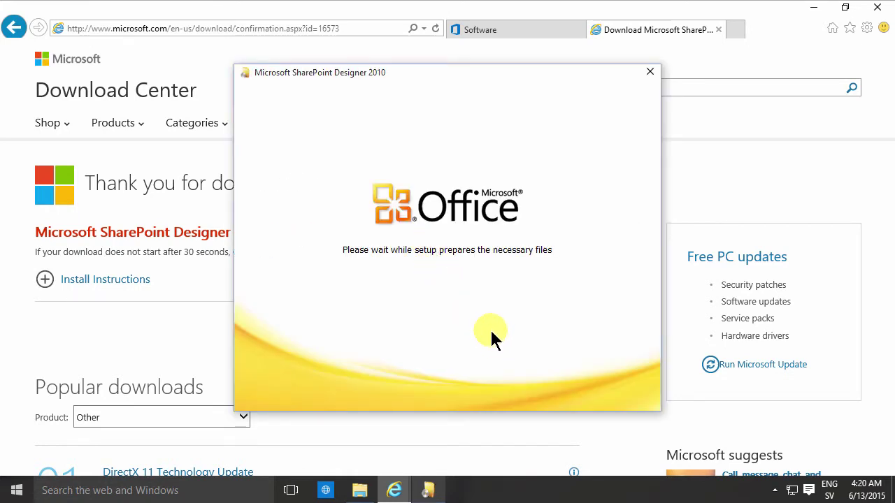
click(291, 379)
click(577, 384)
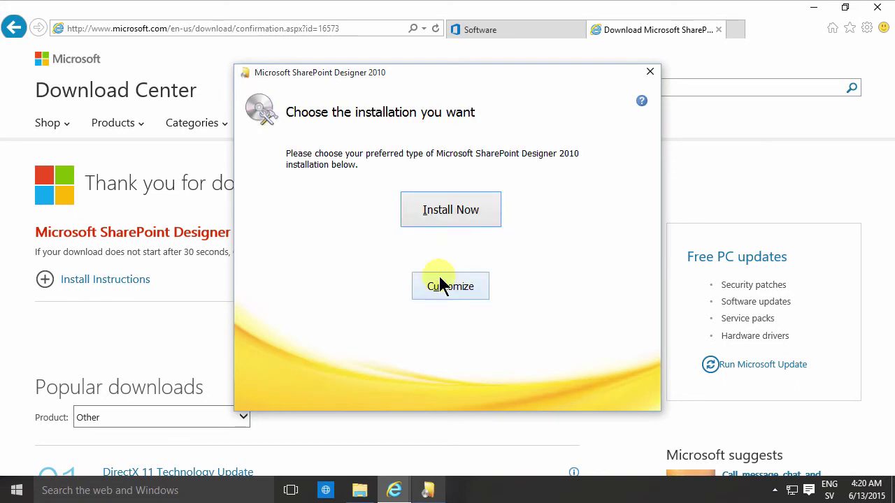
click(453, 212)
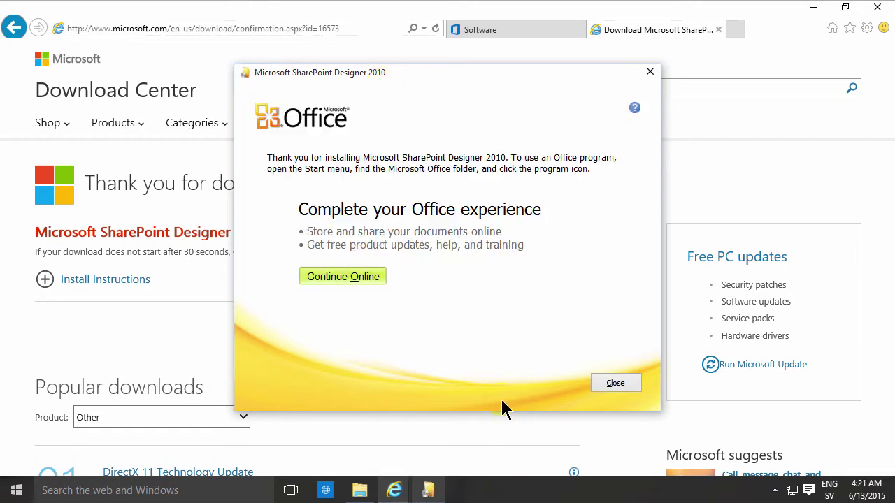
Close the finished setup and launch SharePoint Designer 2010 from a Start search for '2010'
click(616, 385)
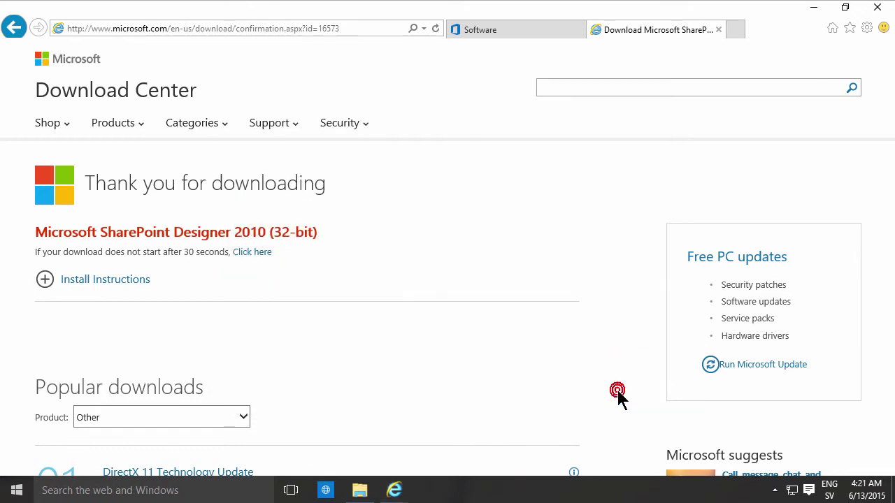
click(463, 489)
key(super)
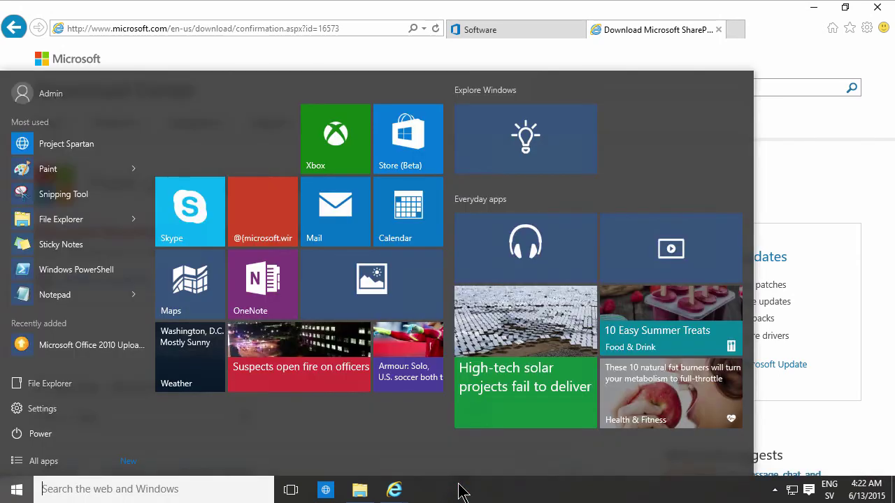
text(2010)
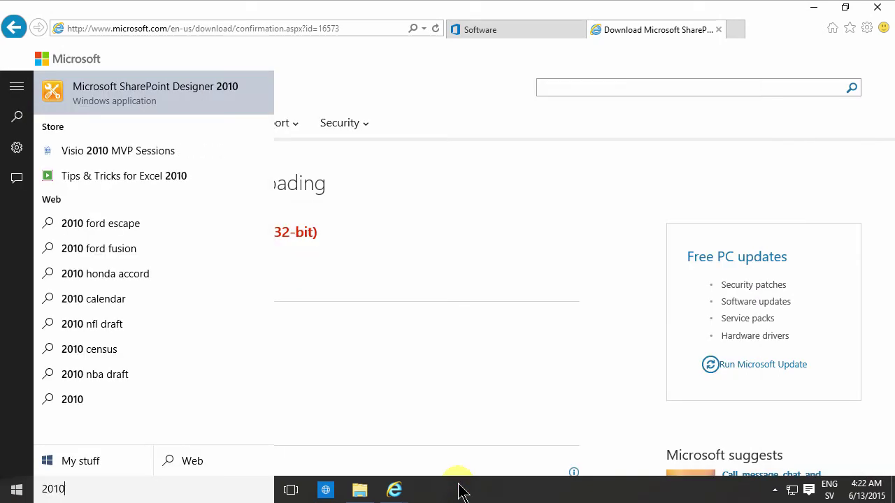
click(174, 96)
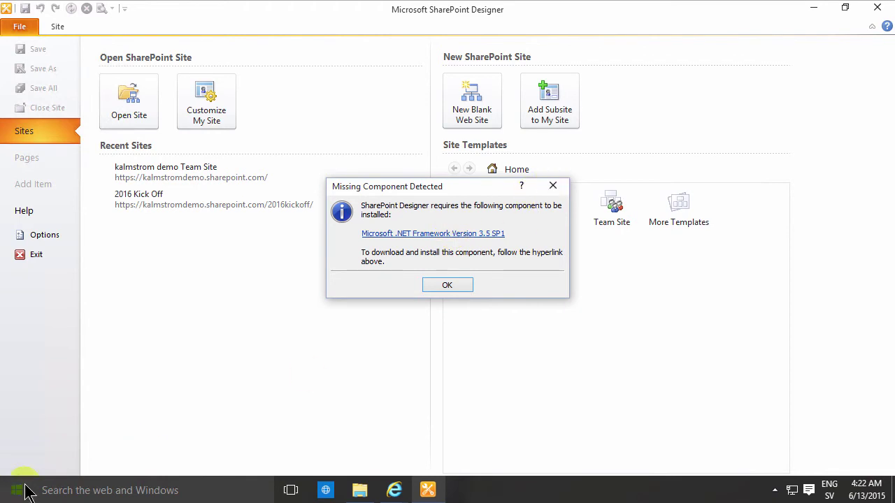
Search Start for 'fea' and open Programs and Features in Control Panel
click(17, 490)
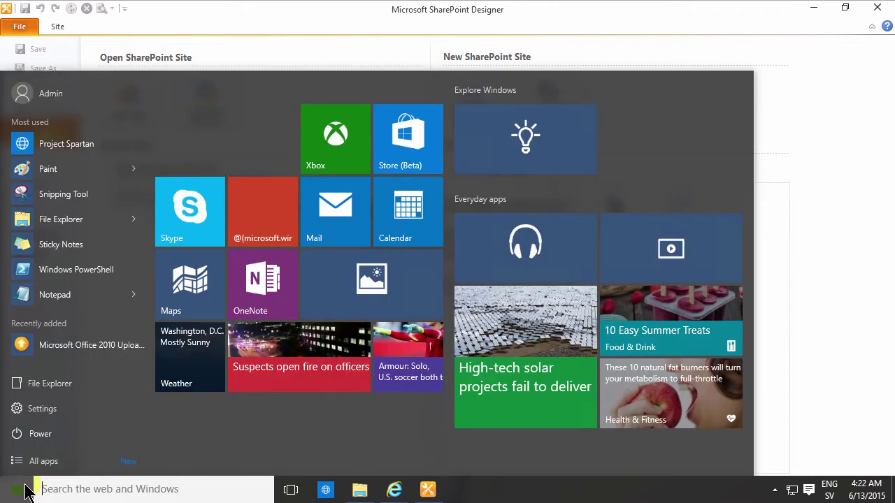
text(fea)
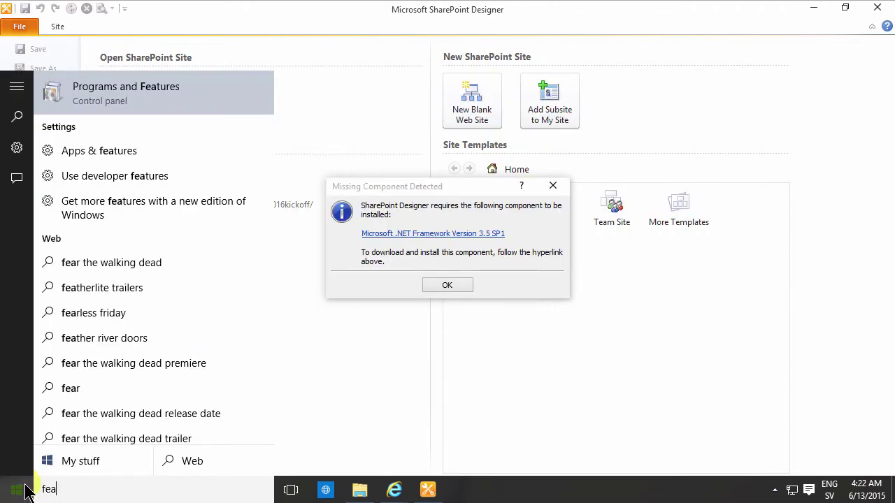
click(140, 102)
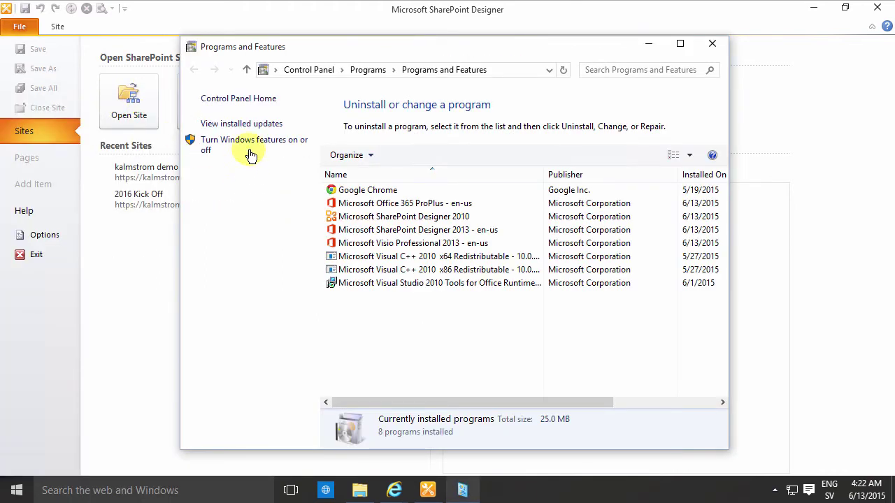
Enable .NET Framework 3.5 in Windows Features, downloading its files from Windows Update
click(249, 142)
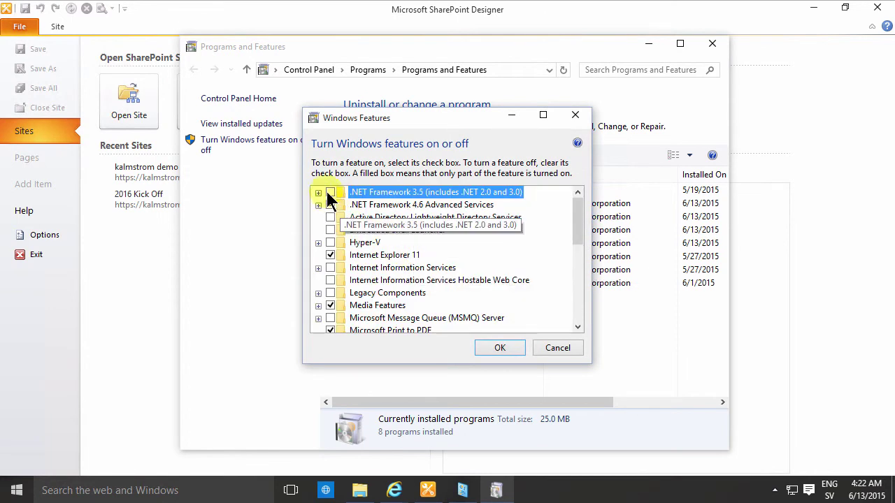
click(328, 192)
click(499, 348)
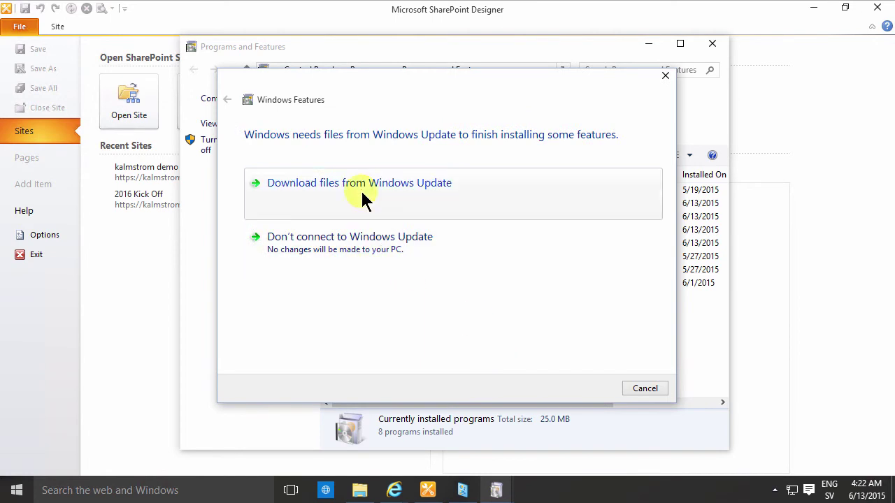
click(361, 190)
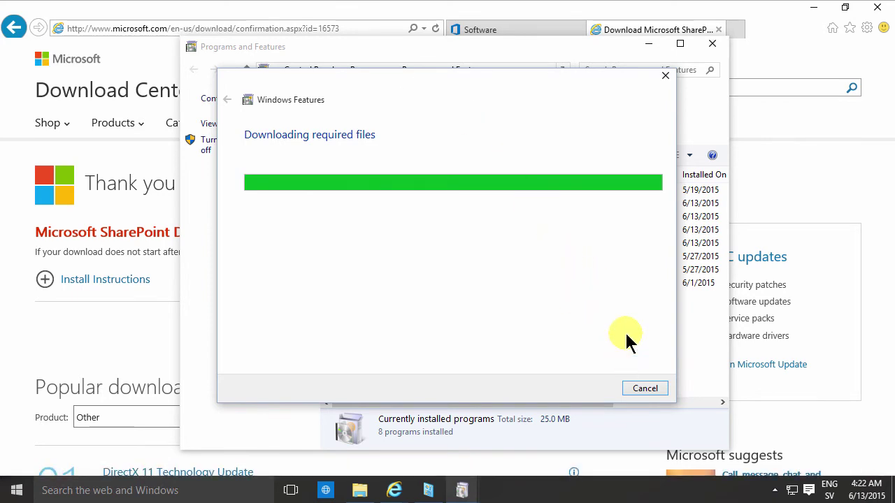
Close Internet Explorer along with all its open tabs
click(819, 63)
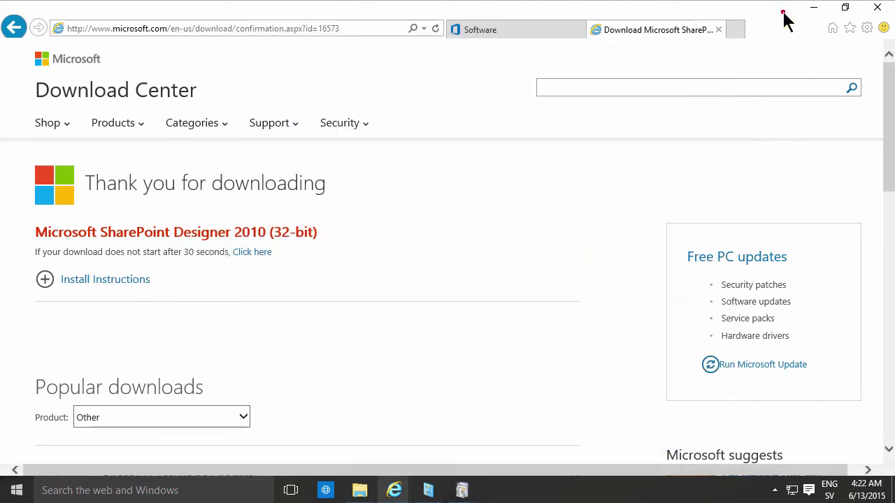
click(878, 7)
click(442, 251)
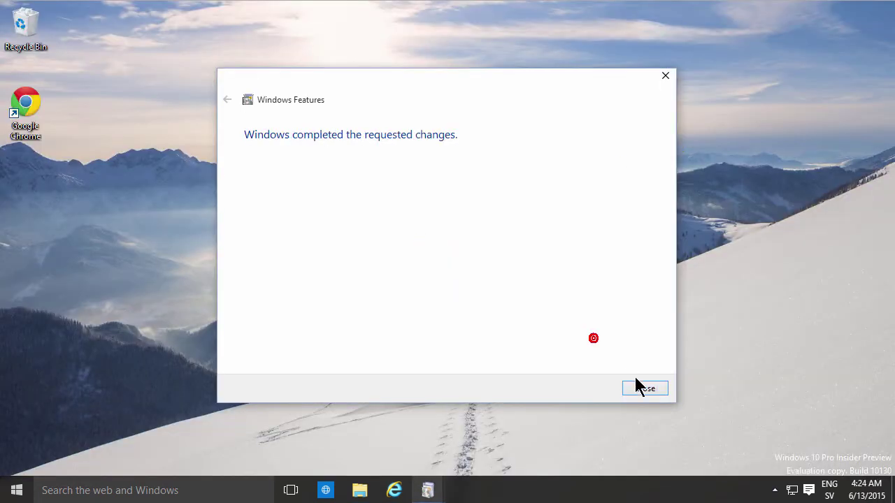
Close the Windows Features notice and relaunch SharePoint Designer 2010 via a Start search for '20'
click(645, 388)
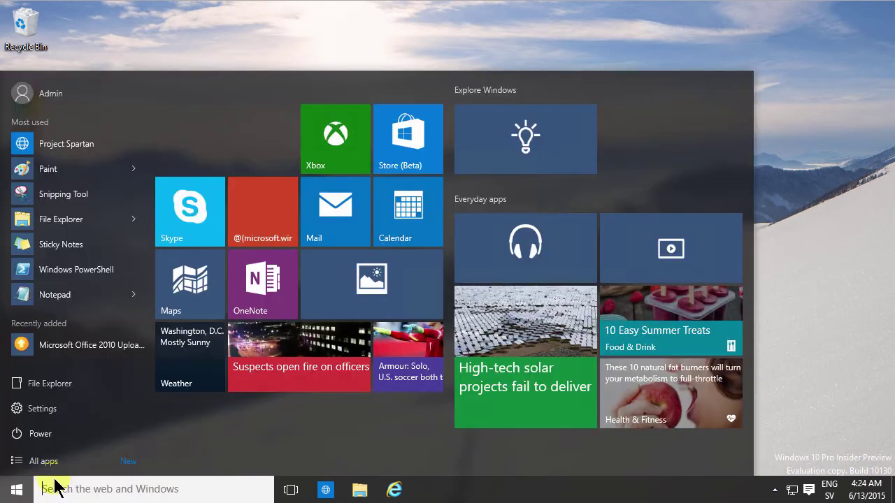
text(20)
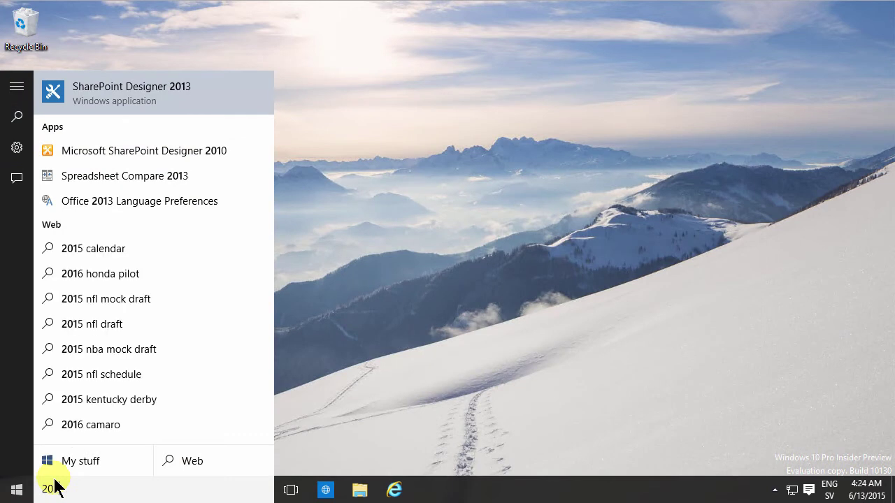
key(Down)
key(Return)
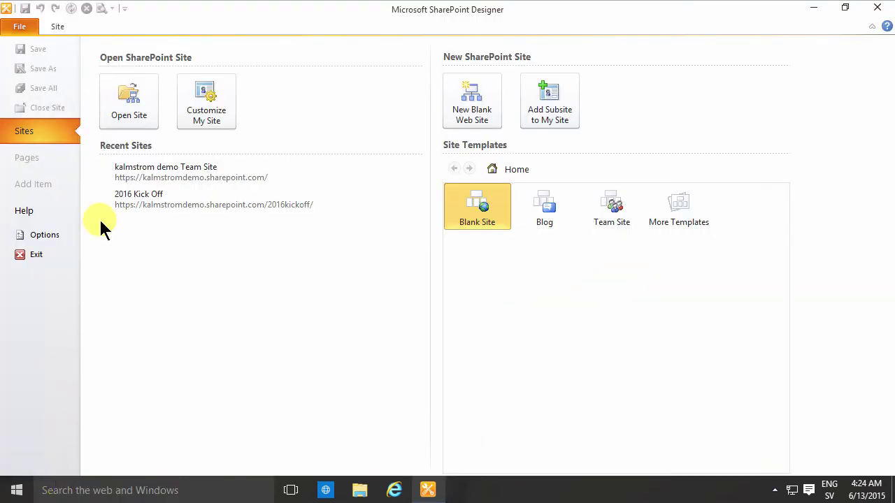
Choose 'Don't make changes' in the Office 2010 welcome dialog and confirm
click(235, 177)
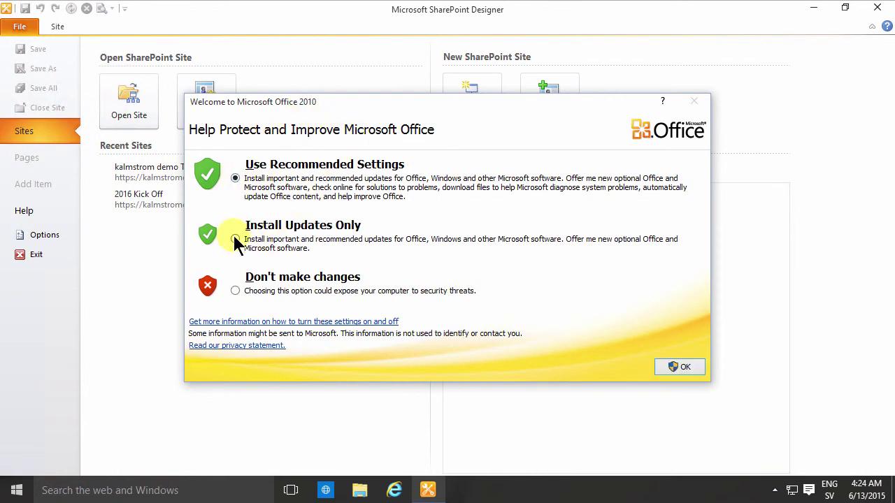
click(235, 291)
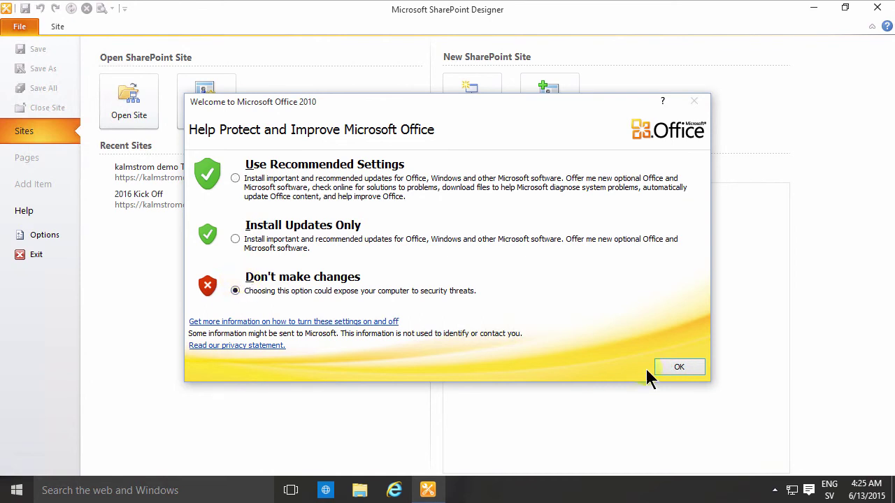
click(674, 368)
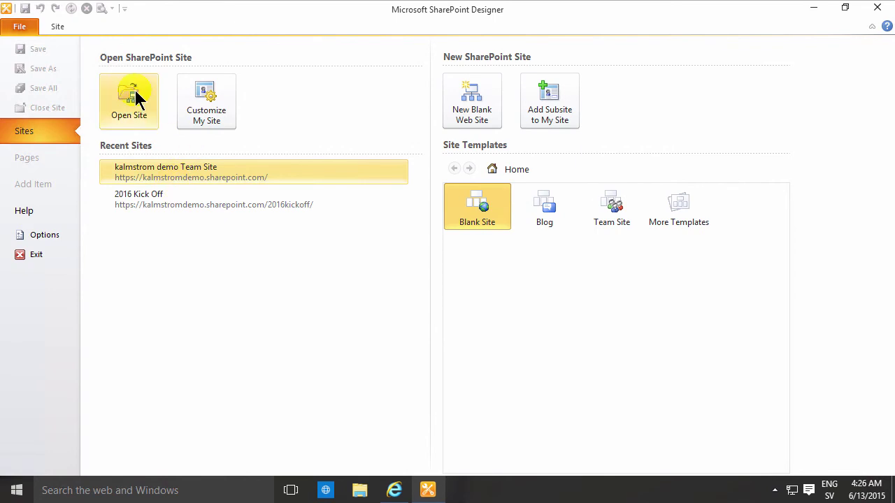
Open the recent kalmstrom demo Team Site and sign in with the work account e-mail and password
click(166, 168)
click(434, 195)
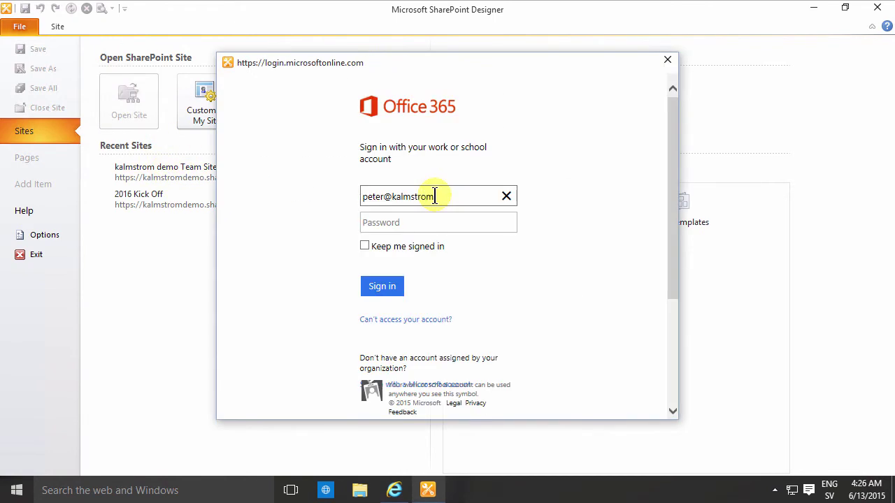
key(Tab)
text(****)
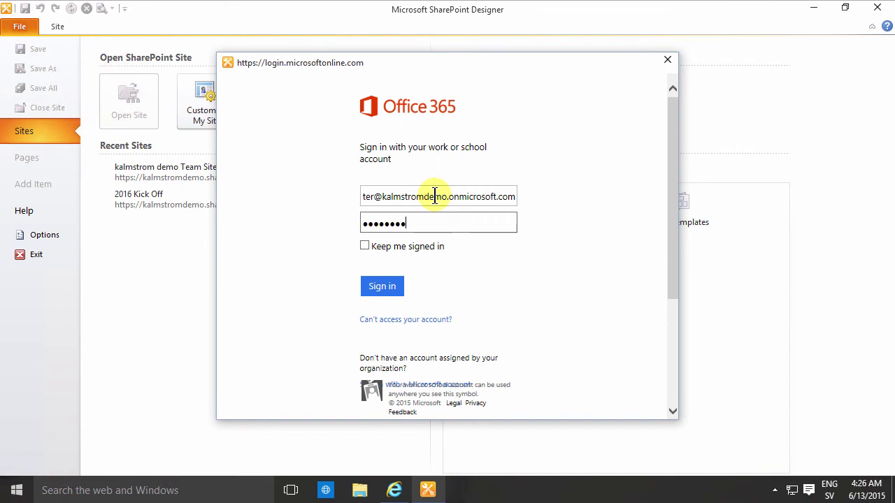
text(*********)
key(Return)
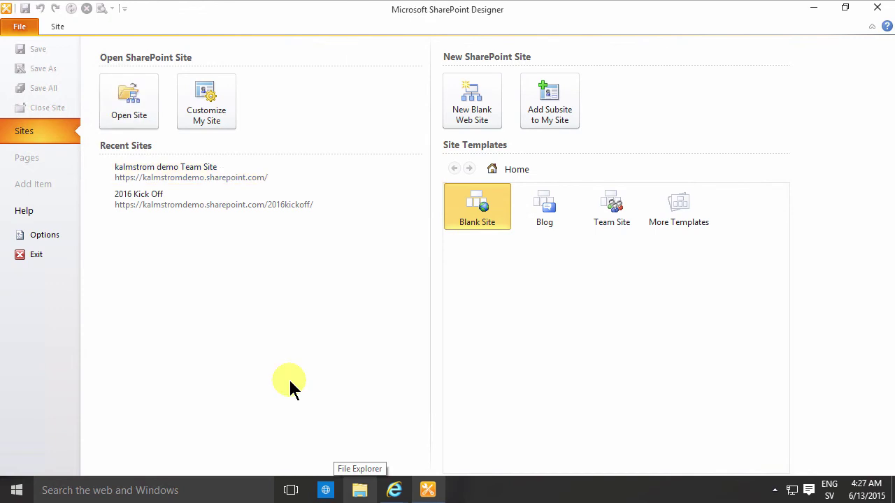
click(129, 102)
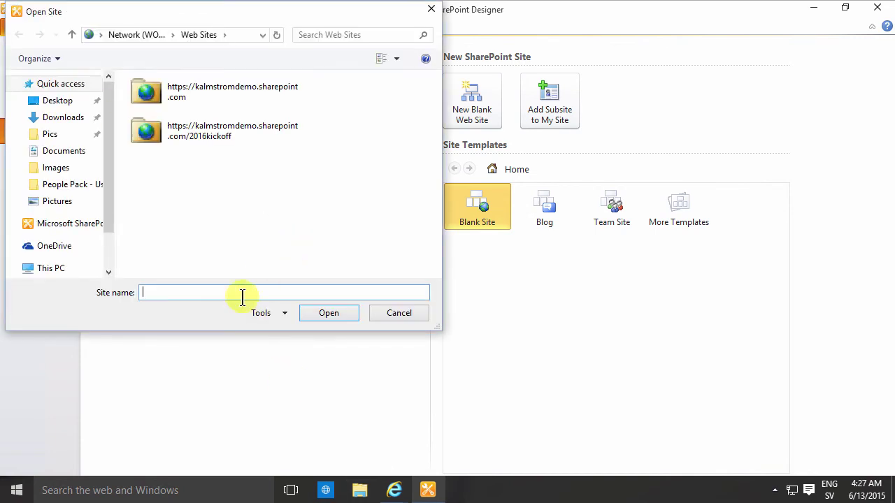
text(https://kalmstromdemo.sharepoint.com/sites/finance/)
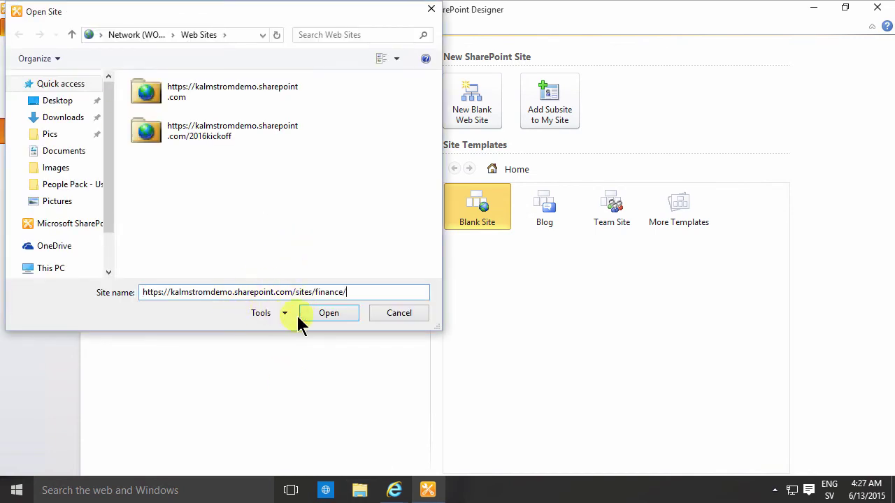
click(330, 313)
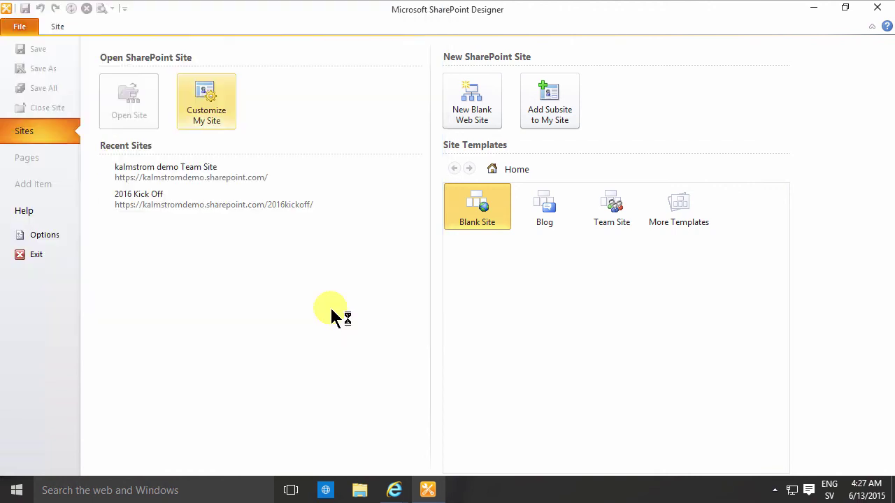